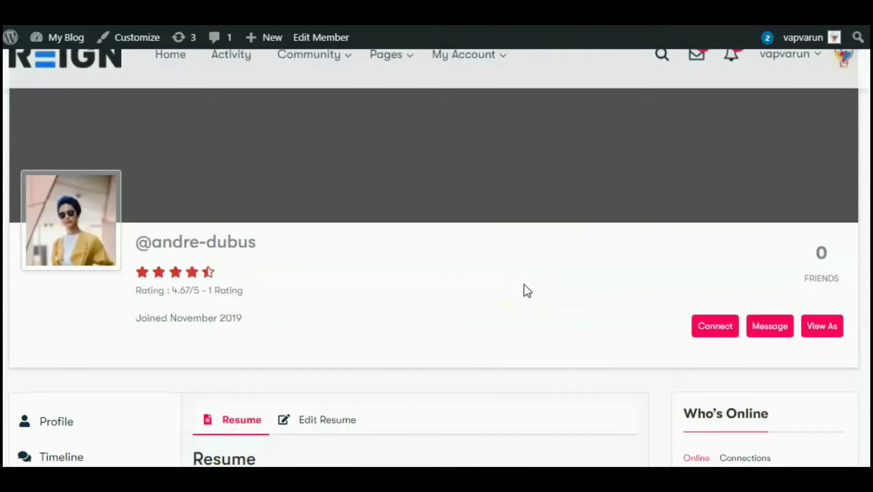
- Leave the member's profile for the WordPress admin dashboard via My Blog
scroll(524, 285, "down", 2)
scroll(524, 285, "down", 2)
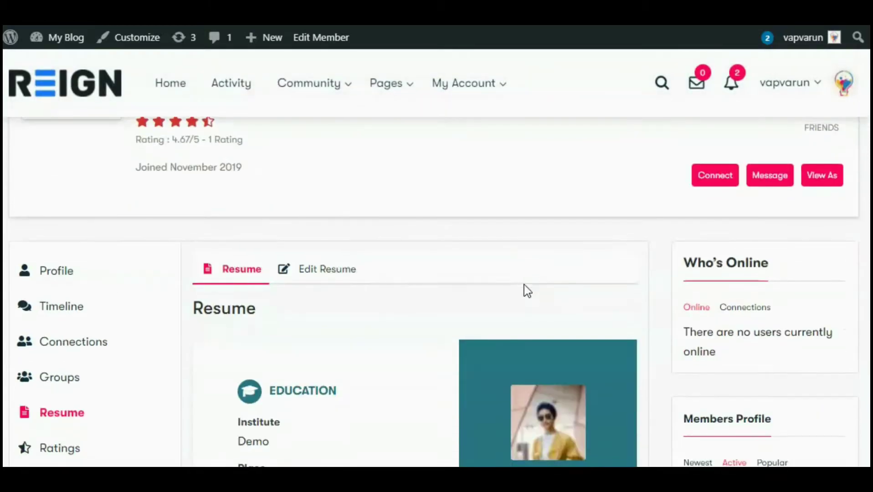
scroll(524, 285, "down", 2)
scroll(524, 285, "down", 2)
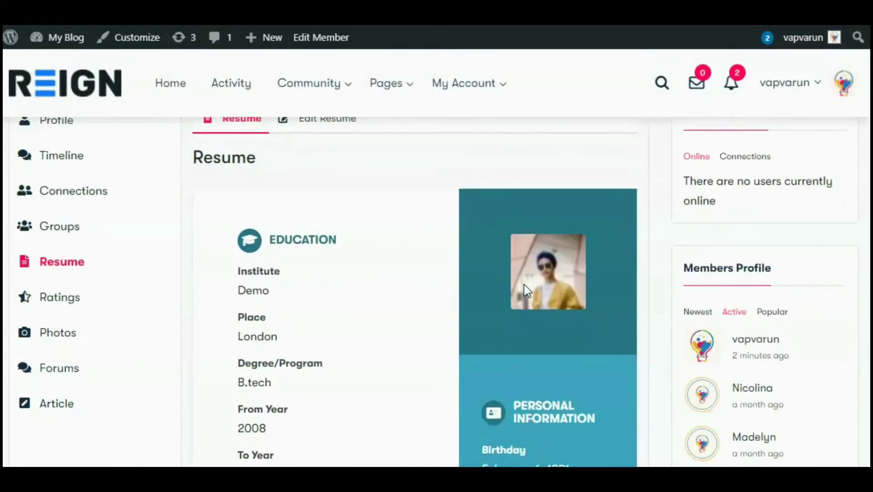
scroll(524, 285, "down", 2)
scroll(524, 285, "down", 3)
scroll(524, 284, "down", 1)
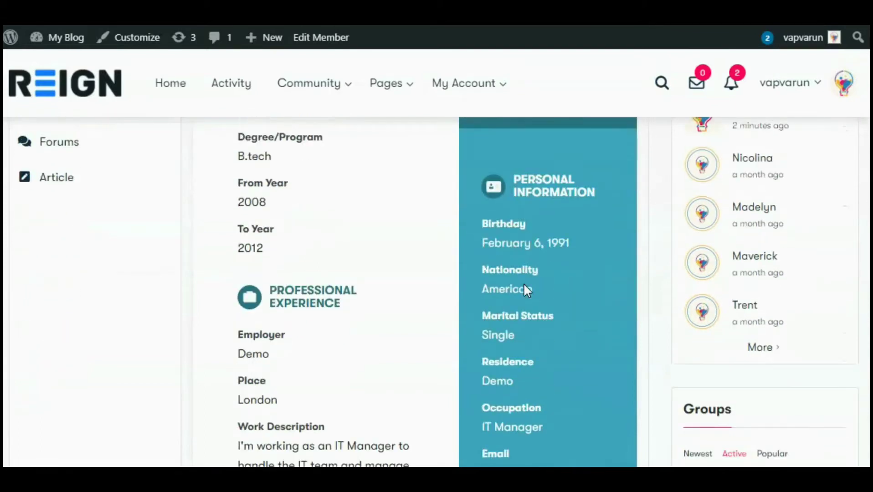
scroll(524, 284, "down", 8)
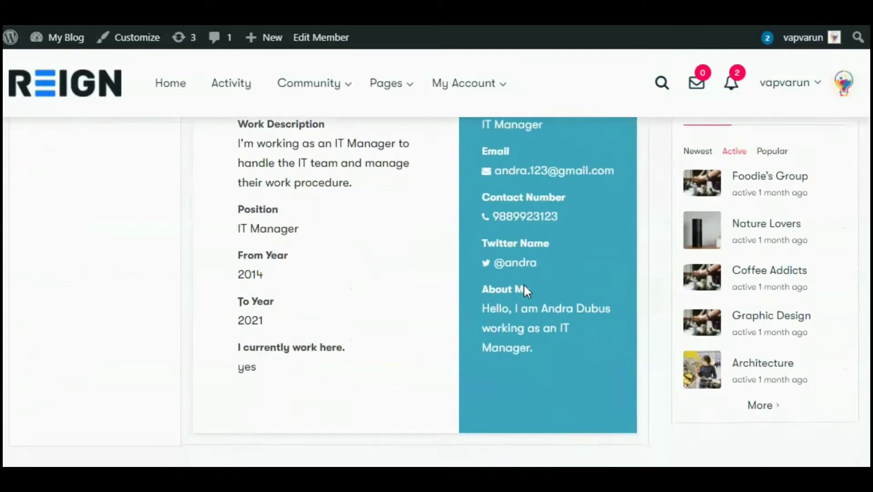
scroll(524, 284, "up", 7)
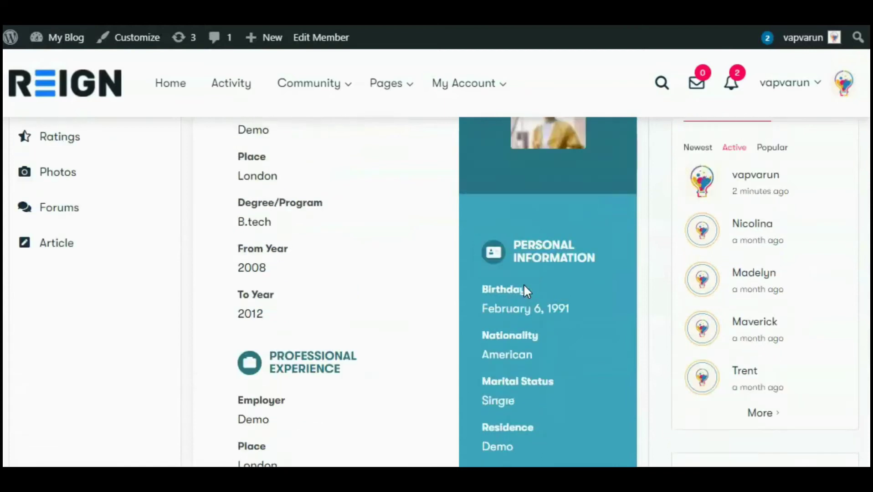
scroll(523, 284, "up", 11)
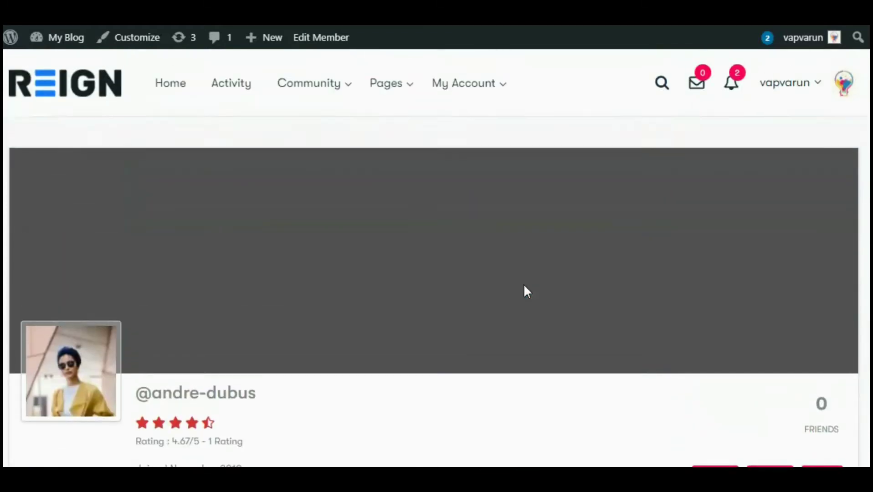
left_click(483, 275)
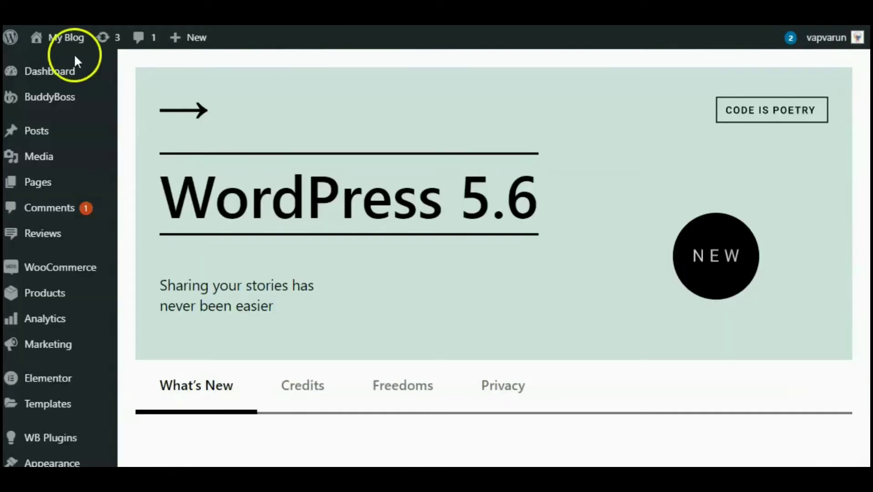
- Open the Resume Manager settings under WB Plugins in the admin sidebar
mouse_move(54, 99)
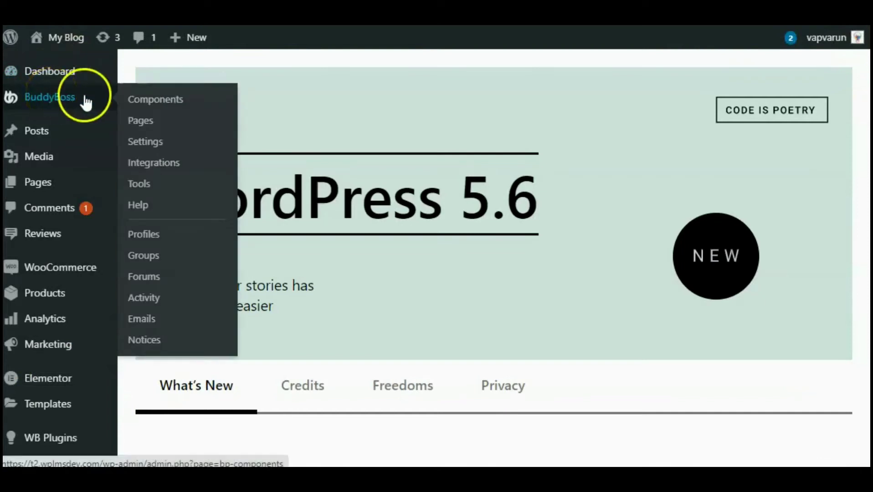
scroll(99, 149, "down", 1)
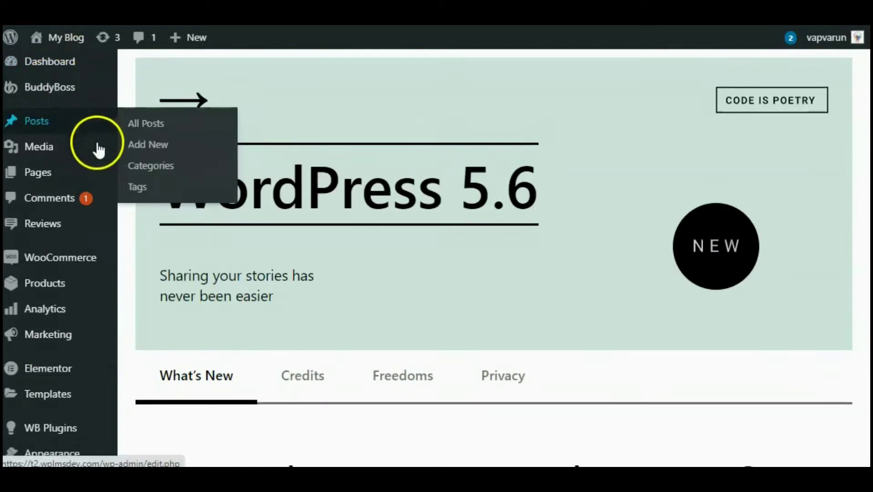
scroll(121, 232, "down", 5)
mouse_move(79, 230)
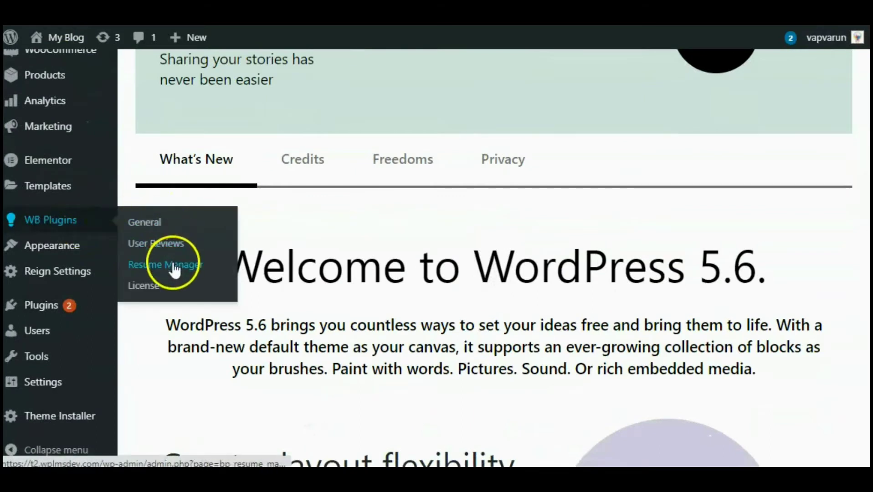
left_click(217, 267)
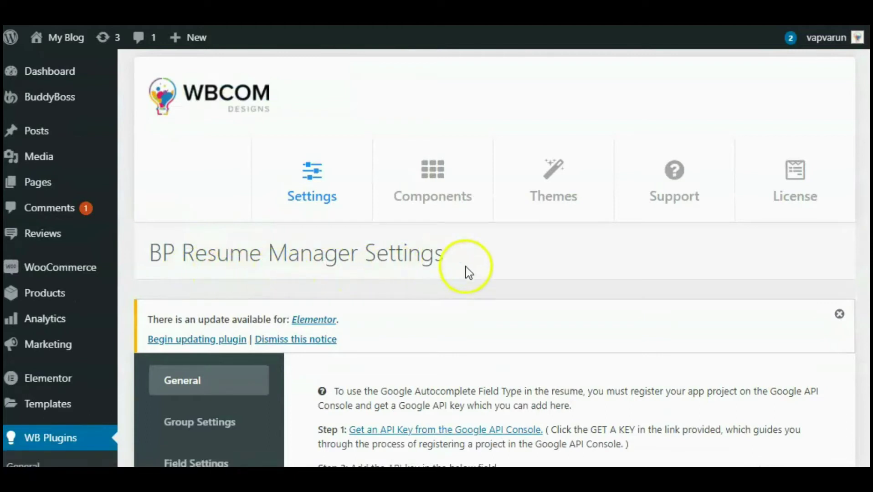
- Review the General tab's empty Google API Key and the enabled Resume menu and field-visibility toggles
scroll(475, 272, "down", 2)
scroll(476, 270, "down", 5)
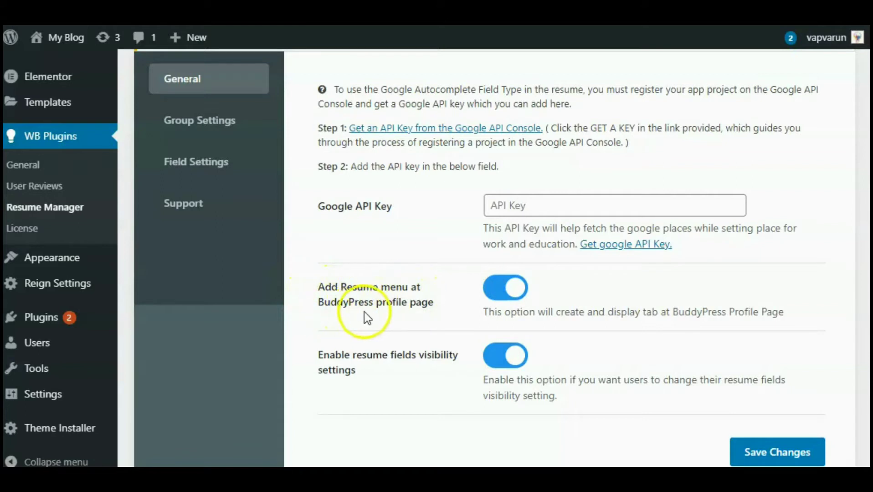
scroll(373, 318, "down", 2)
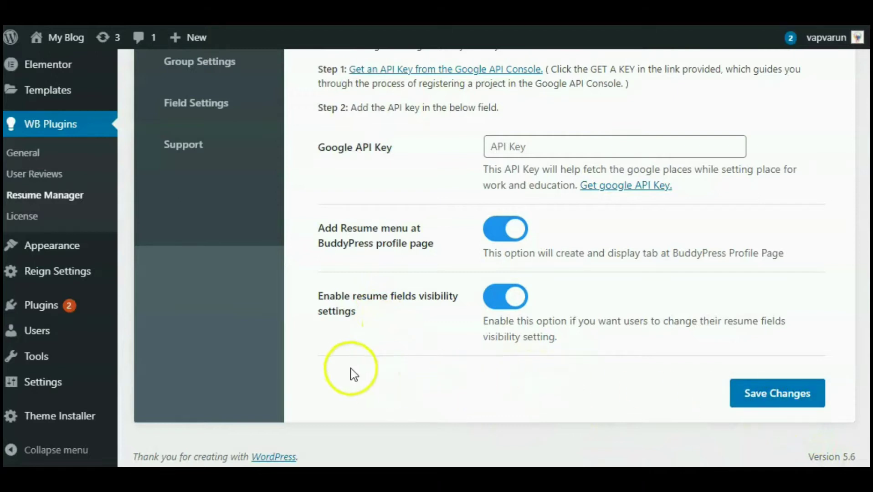
scroll(349, 370, "up", 3)
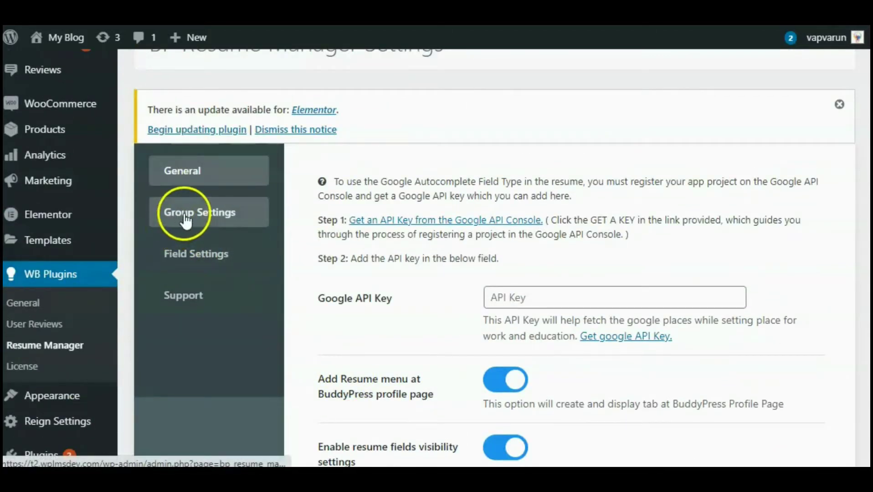
- Delete the 'Other' group in Group Settings and confirm the deletion
left_click(185, 221)
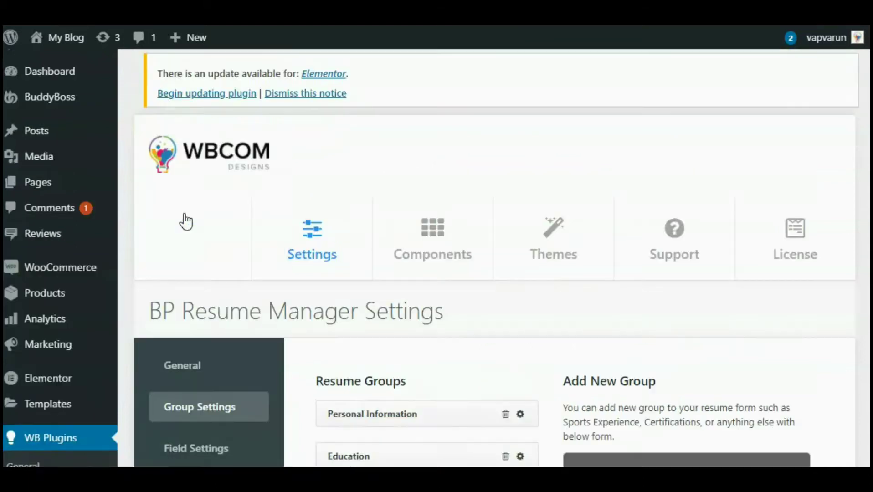
scroll(204, 198, "down", 2)
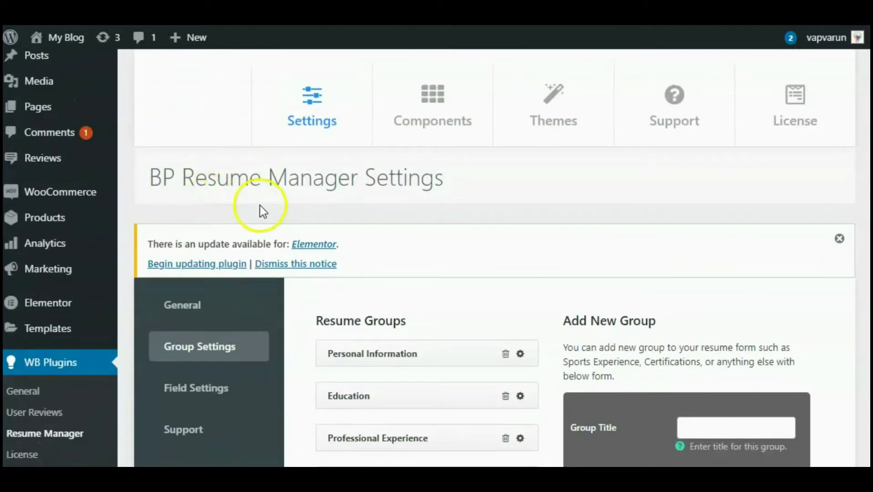
scroll(382, 210, "down", 4)
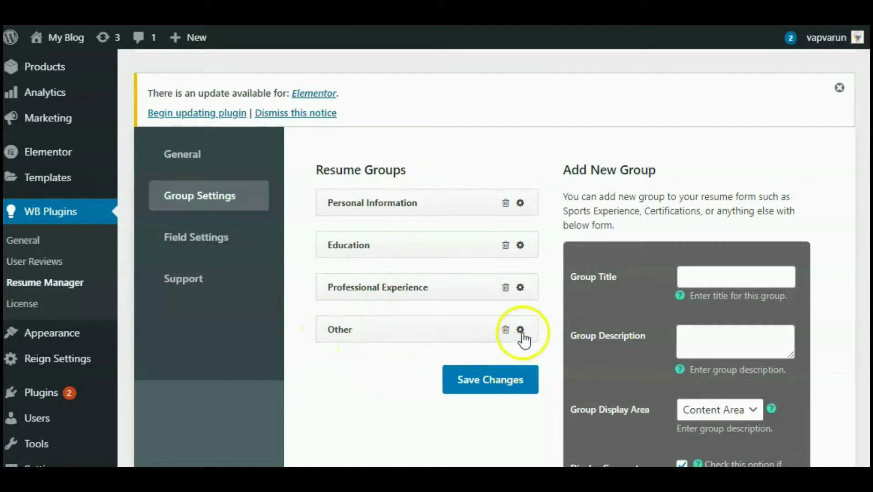
left_click(507, 330)
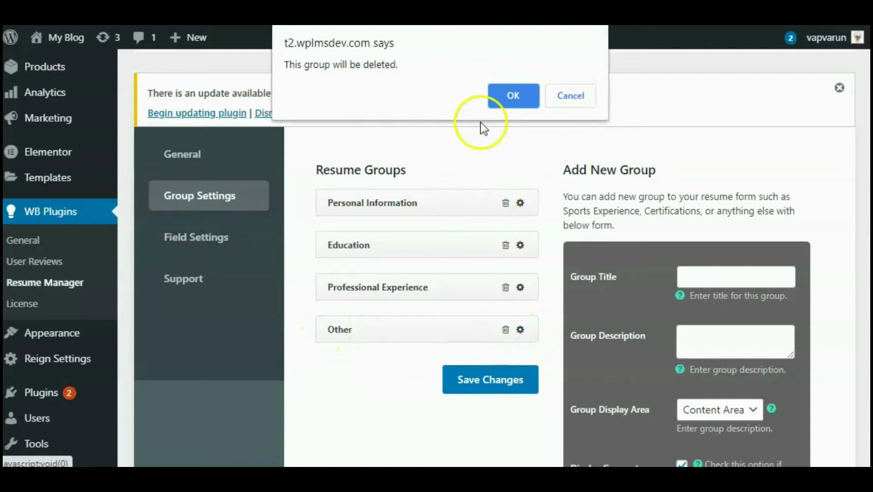
left_click(502, 95)
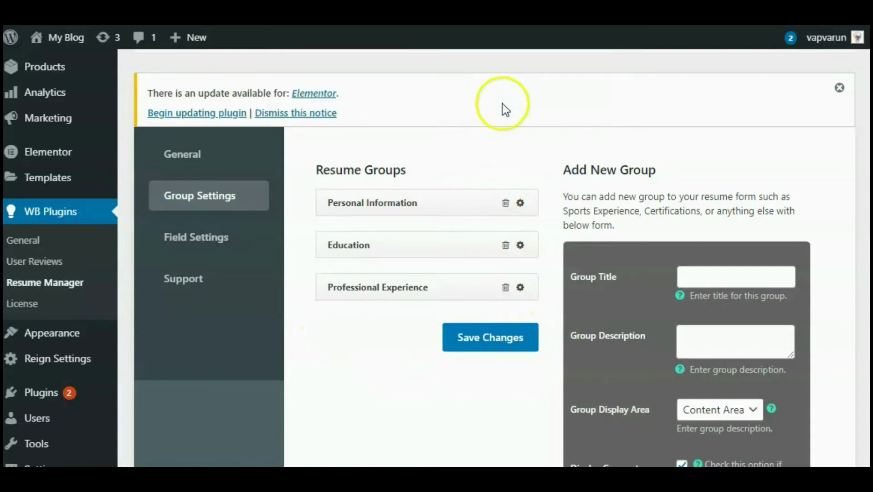
- Give a new group the title 'Other' and description 'Other', keeping Content Area as display area
scroll(416, 325, "down", 2)
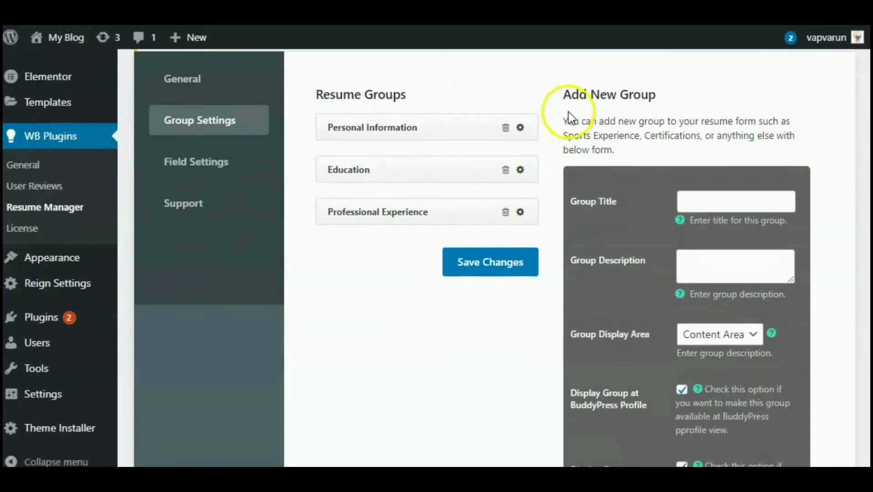
left_click(707, 202)
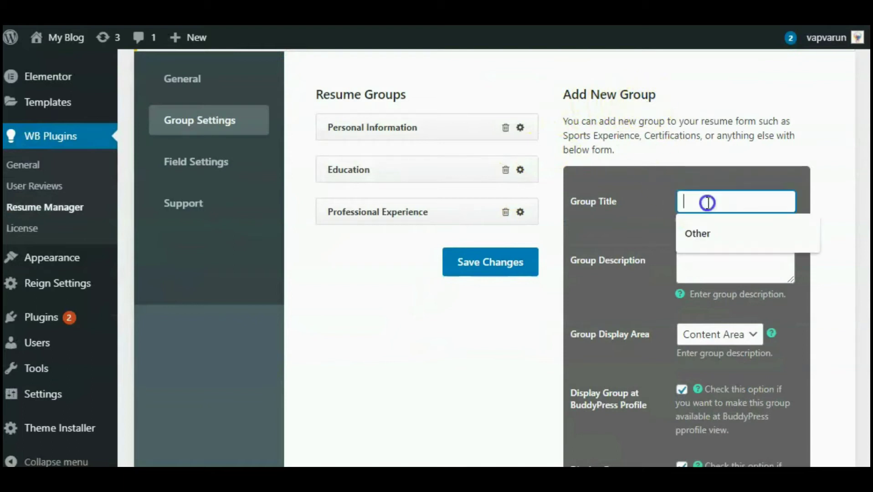
left_click(692, 235)
left_click(696, 259)
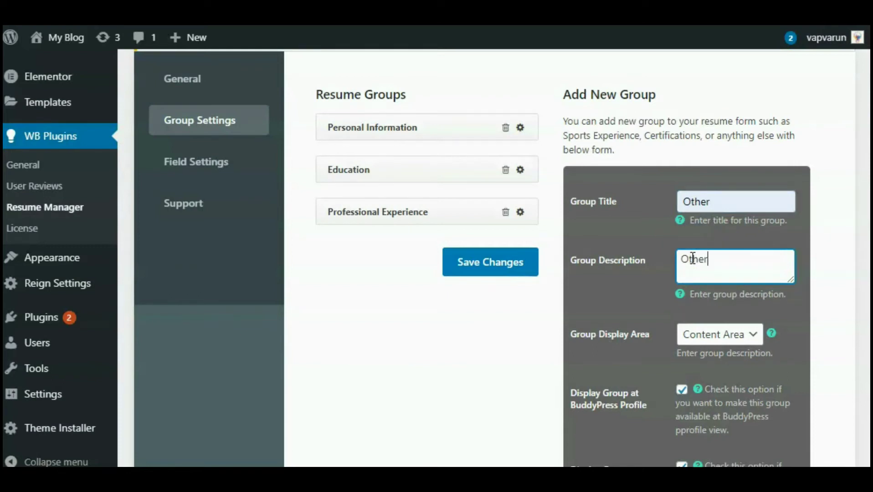
scroll(690, 262, "down", 2)
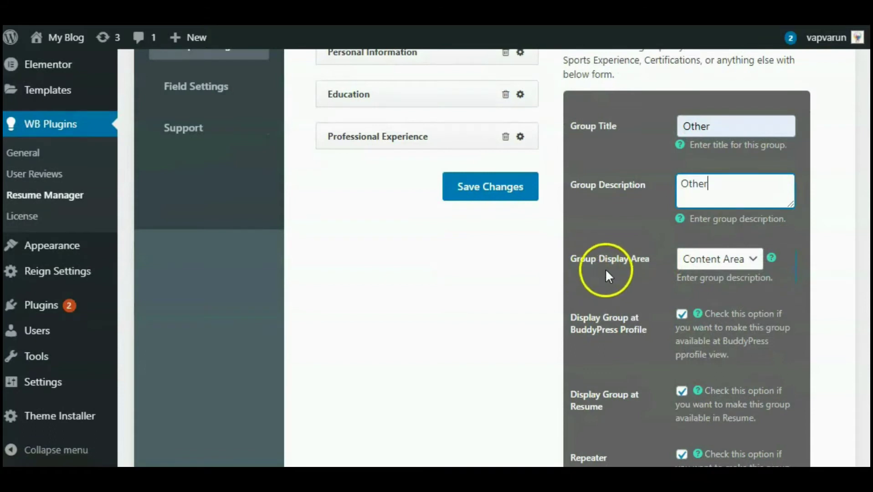
left_click(754, 260)
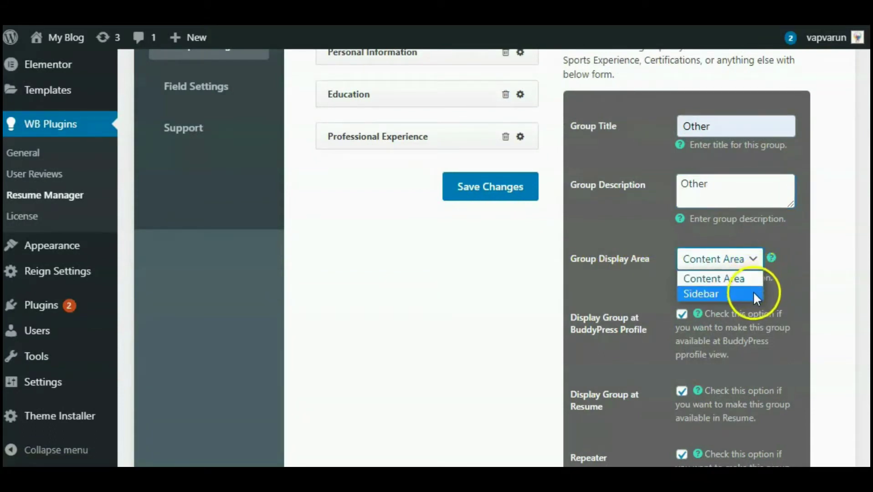
left_click(707, 280)
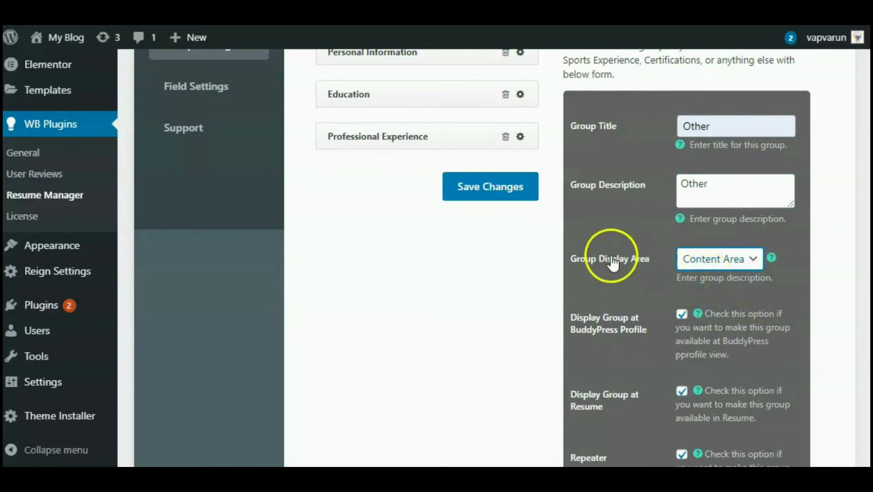
scroll(627, 255, "down", 2)
scroll(596, 256, "down", 2)
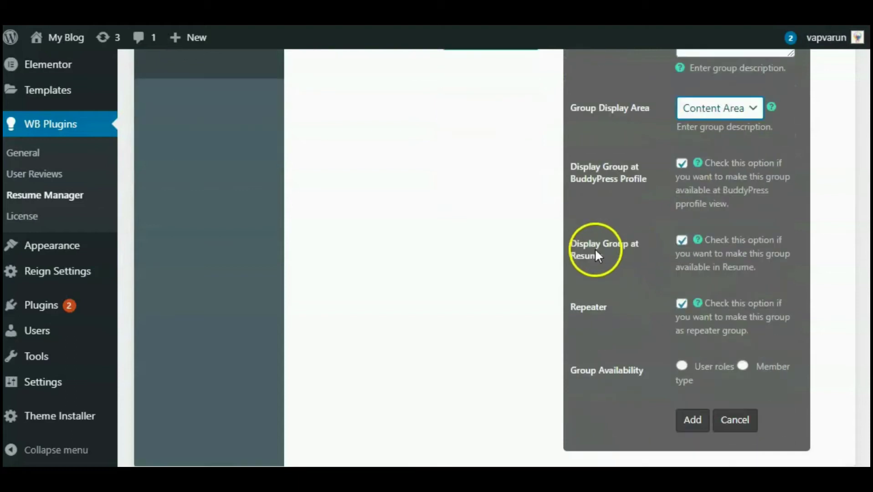
scroll(616, 287, "down", 1)
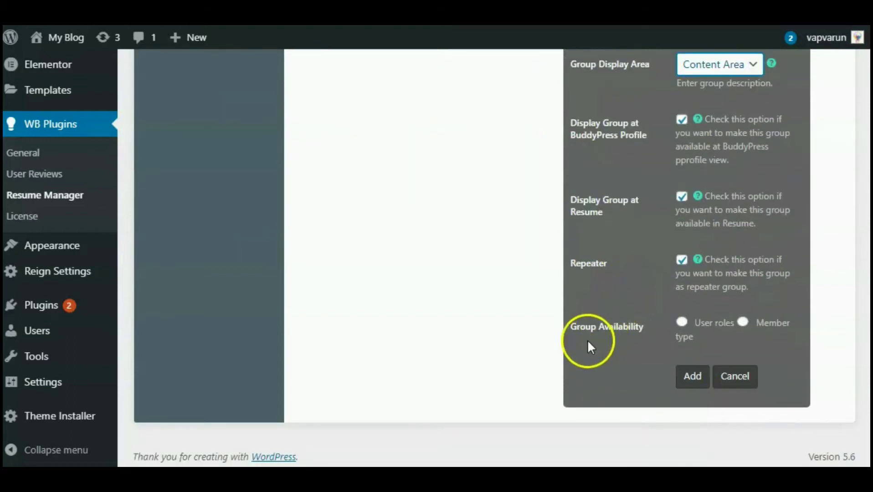
- Add the 'Other' group and save the resume group settings
left_click(693, 381)
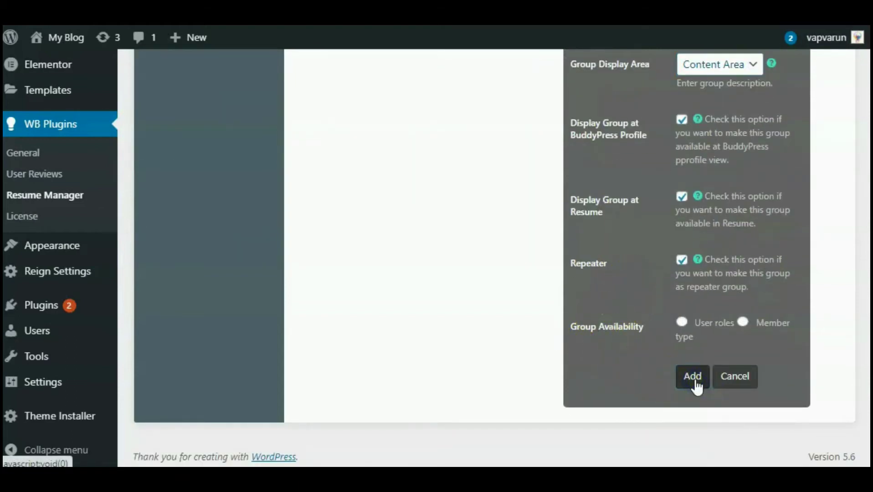
scroll(661, 364, "up", 3)
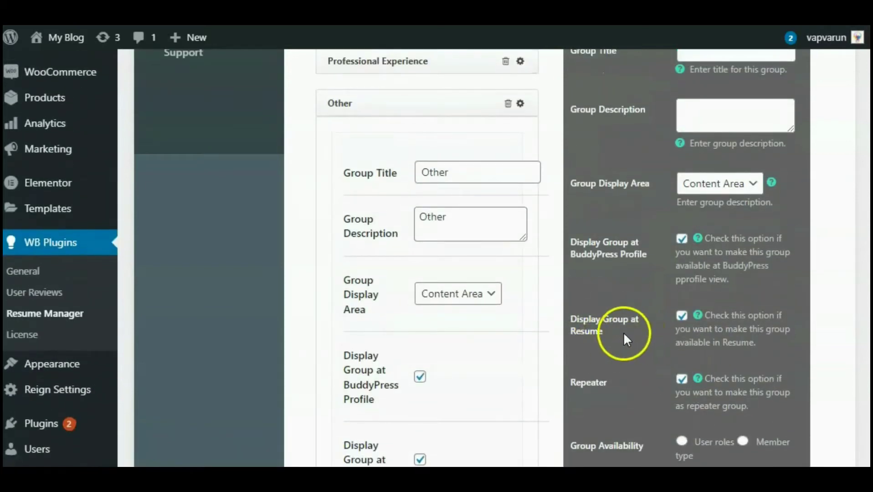
scroll(615, 331, "up", 2)
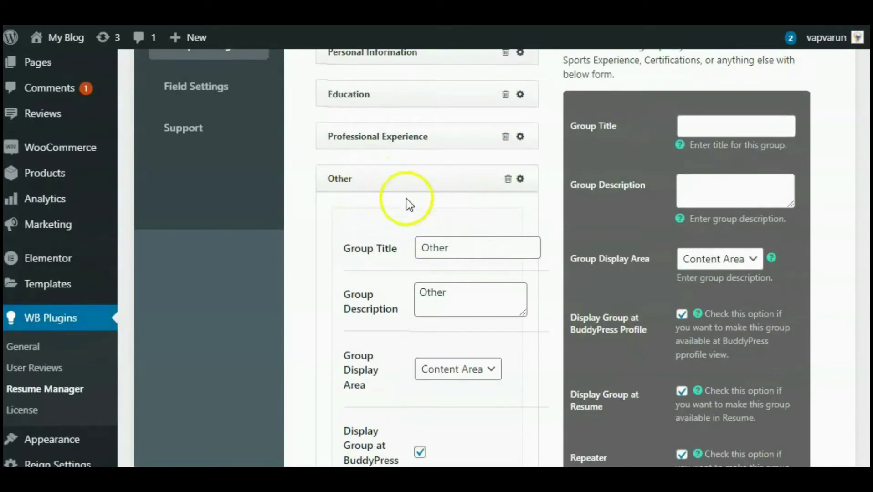
scroll(325, 247, "down", 5)
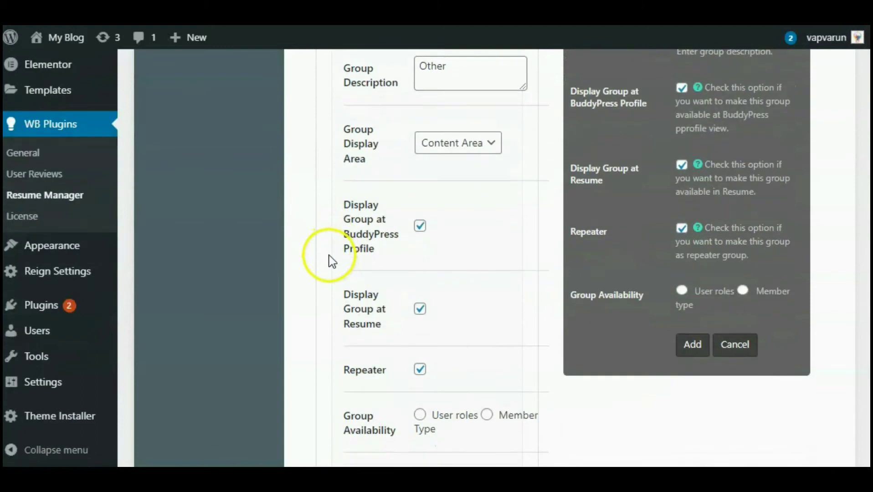
scroll(329, 255, "down", 3)
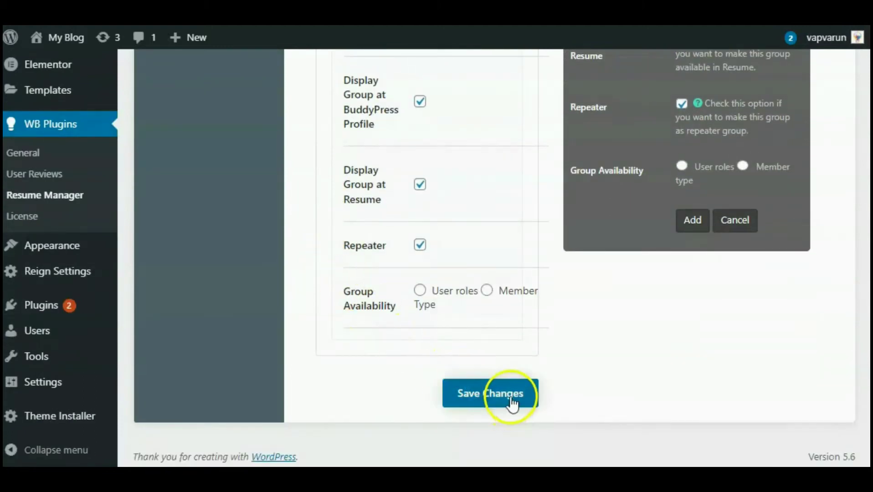
left_click(512, 404)
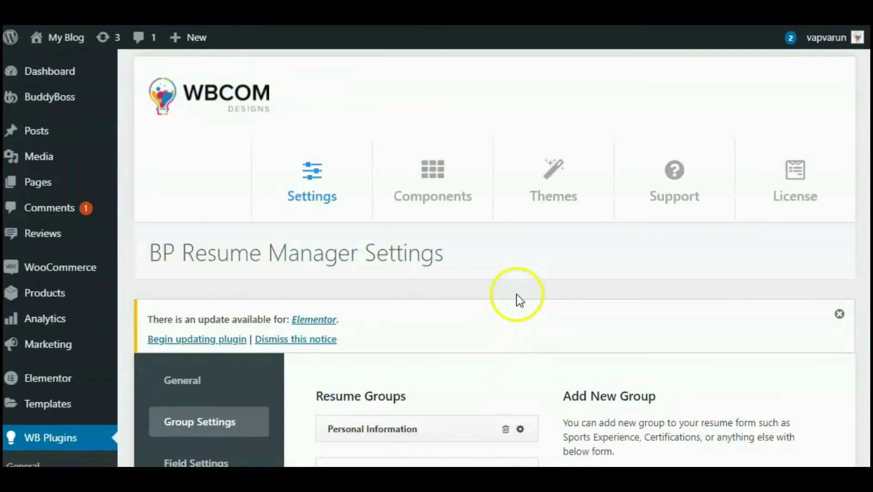
scroll(156, 272, "down", 5)
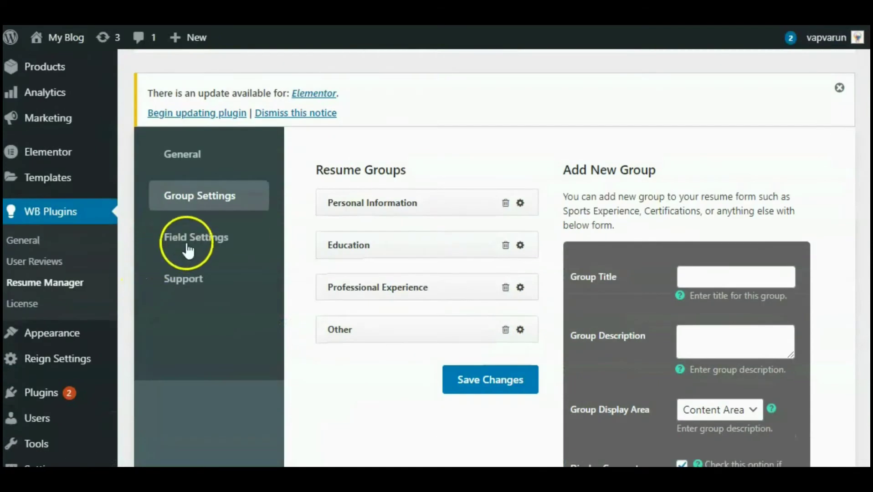
- Delete the existing Name field from Personal Information in Field Settings
left_click(188, 249)
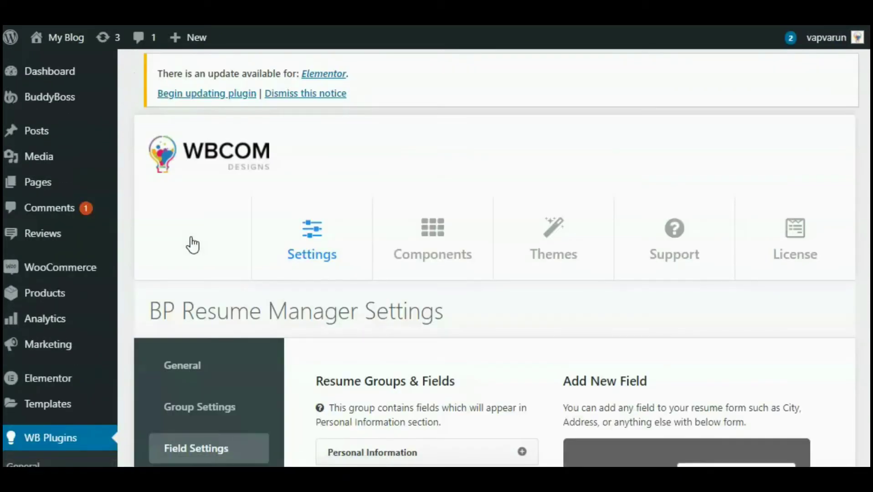
scroll(370, 281, "down", 5)
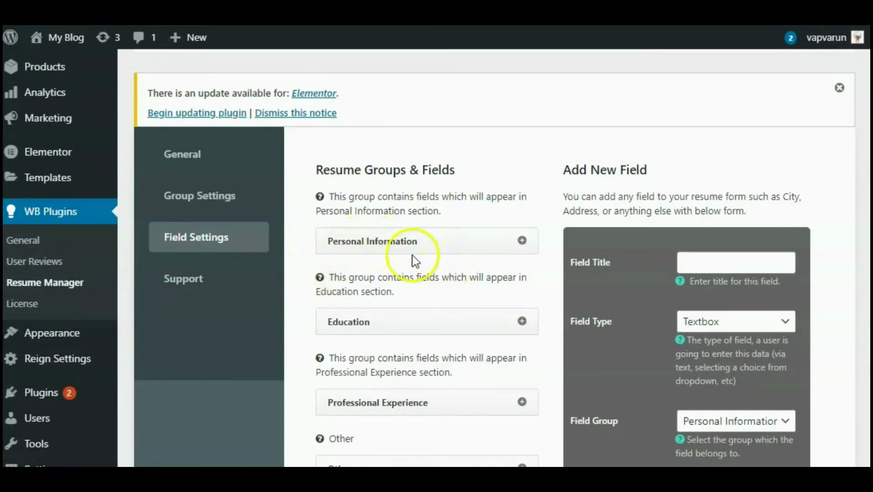
left_click(523, 241)
scroll(470, 226, "down", 2)
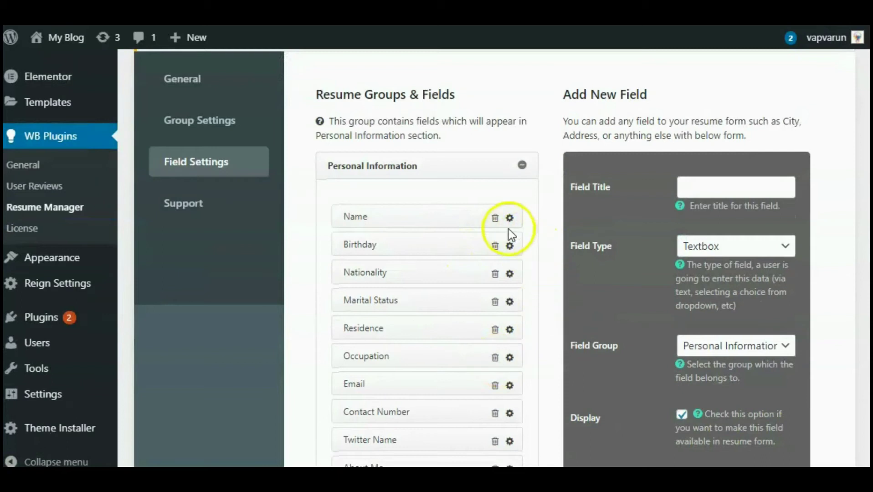
left_click(495, 219)
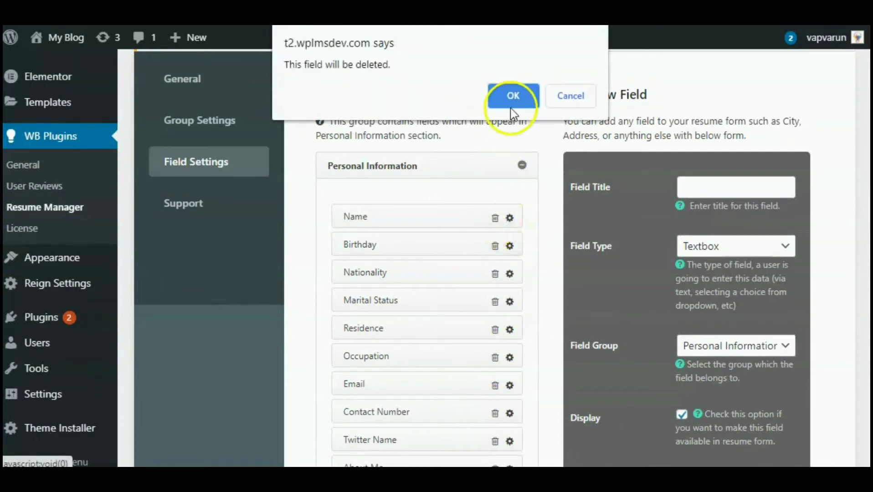
left_click(512, 96)
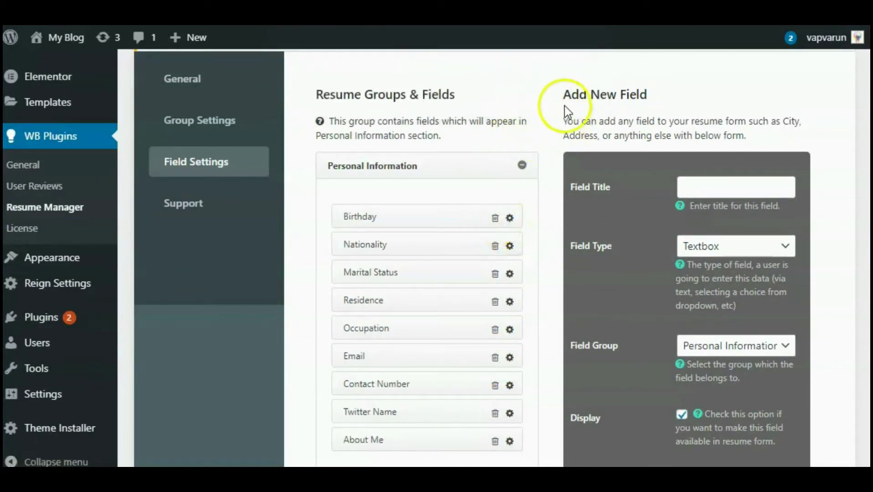
- Add a Textbox field titled 'Name' to the Personal Information group
left_click(700, 188)
left_click(700, 219)
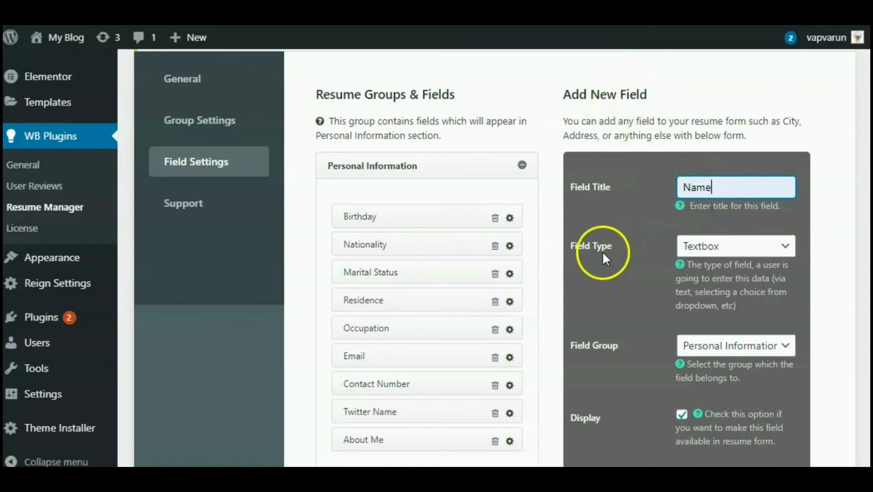
left_click(791, 249)
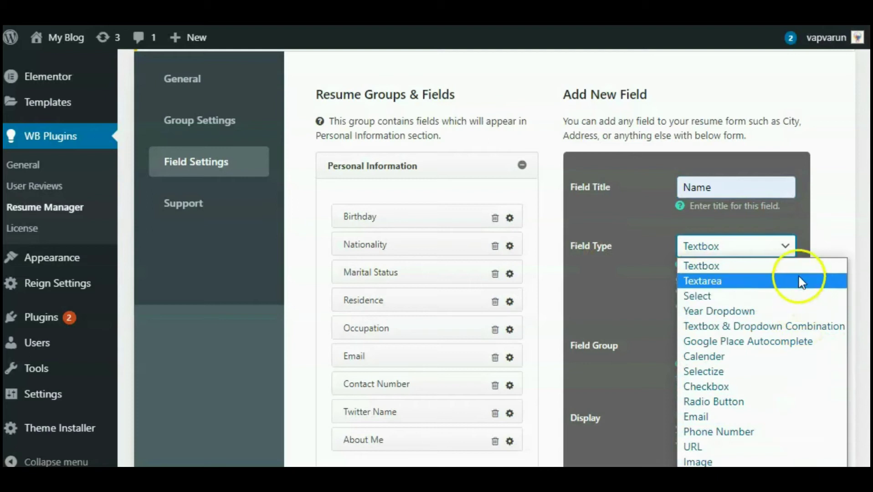
left_click(726, 268)
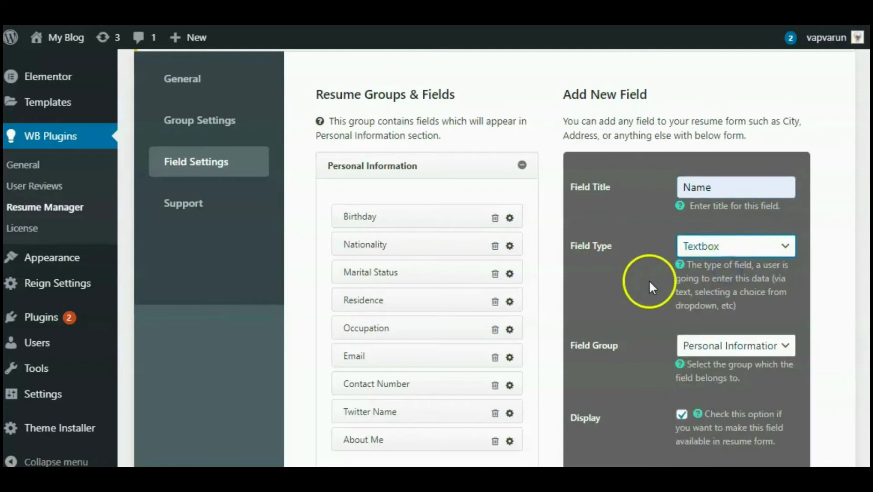
scroll(650, 282, "down", 2)
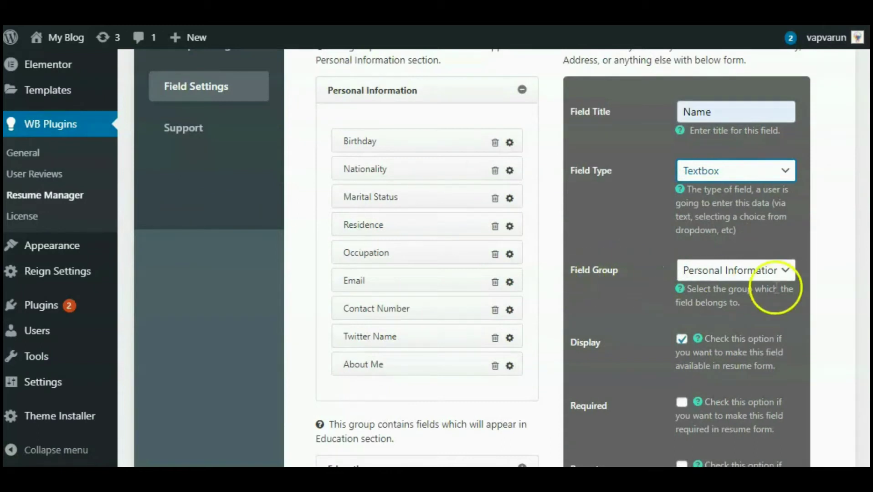
left_click(787, 271)
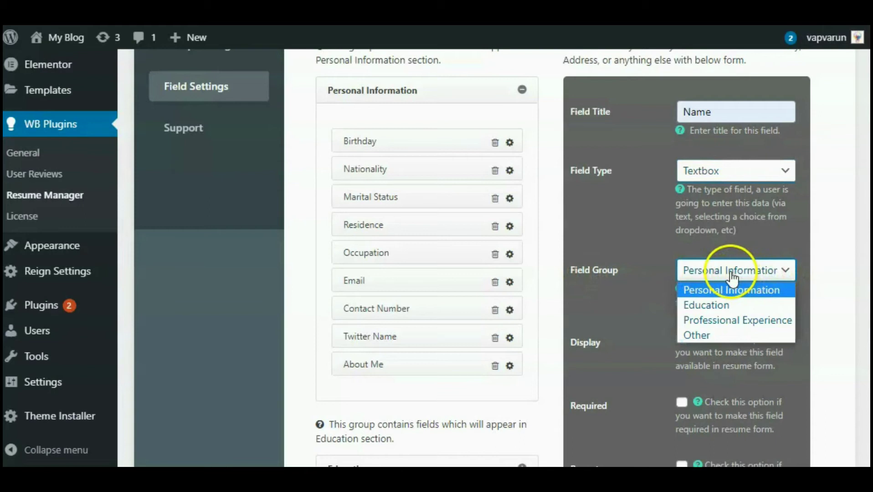
left_click(725, 291)
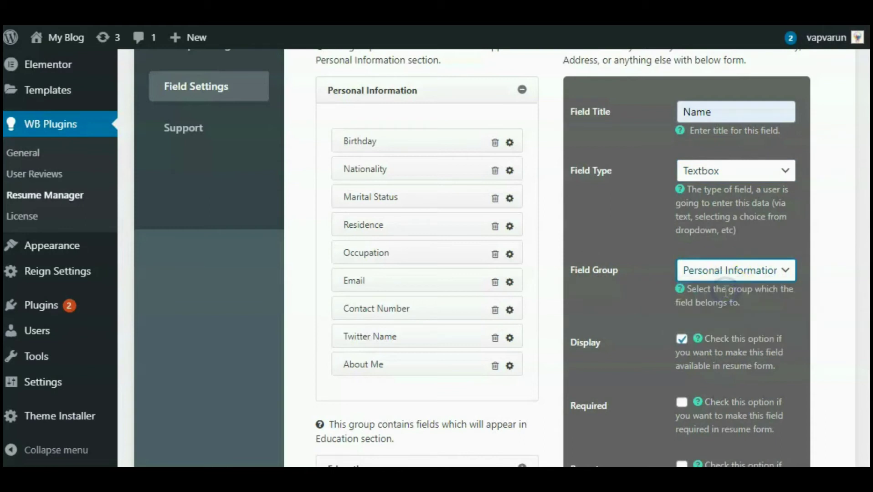
scroll(668, 271, "down", 3)
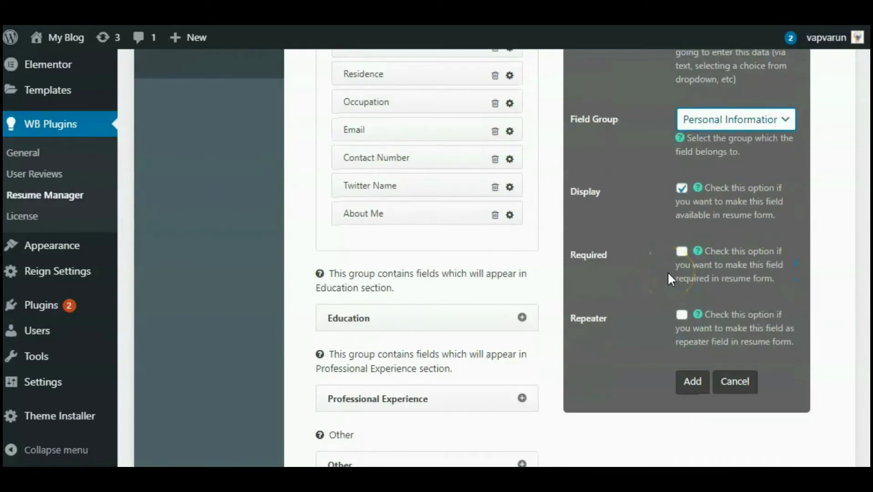
scroll(667, 278, "down", 2)
scroll(667, 272, "down", 1)
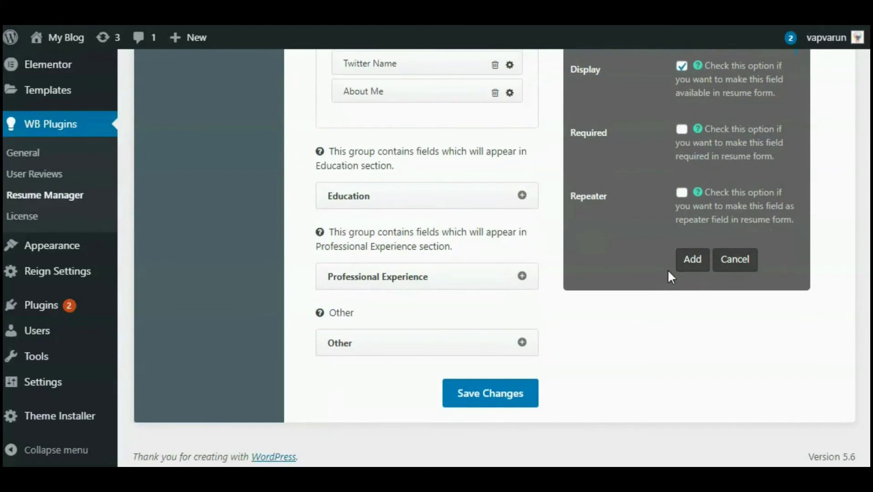
left_click(700, 269)
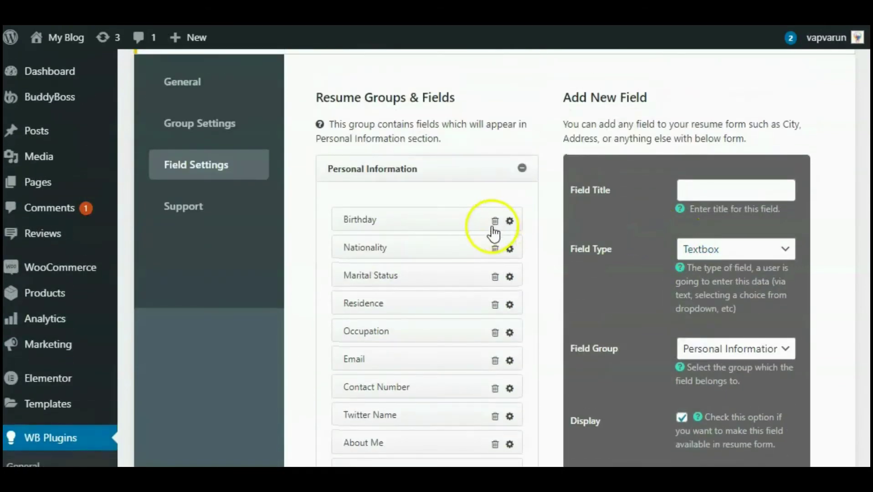
- Move the Name field to the top of Personal Information and save the field settings
scroll(492, 228, "down", 3)
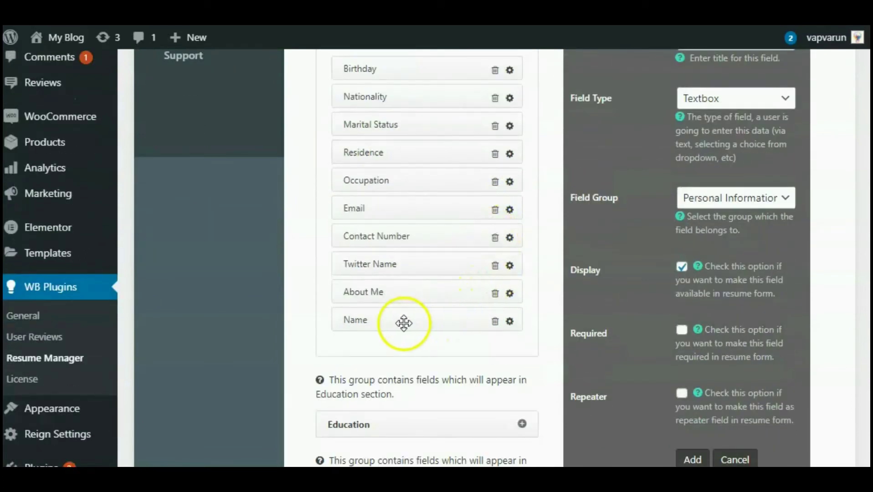
left_click_drag(438, 327, 438, 74)
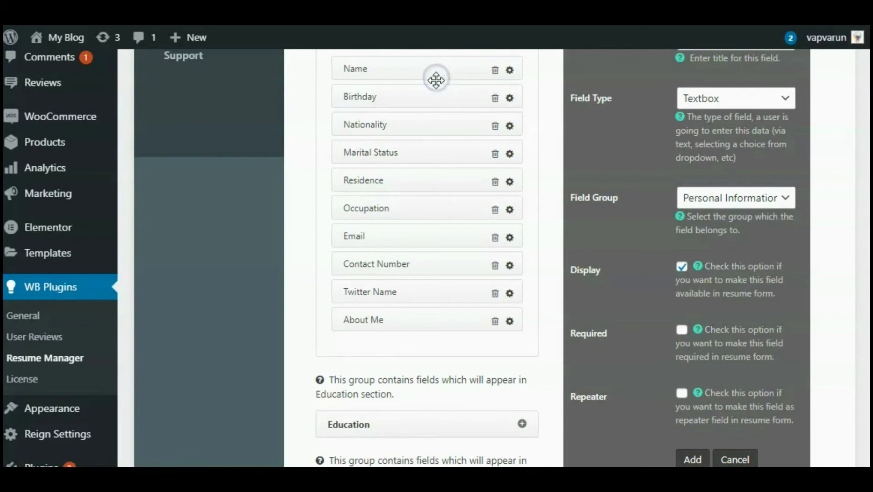
scroll(441, 162, "up", 3)
scroll(444, 182, "down", 3)
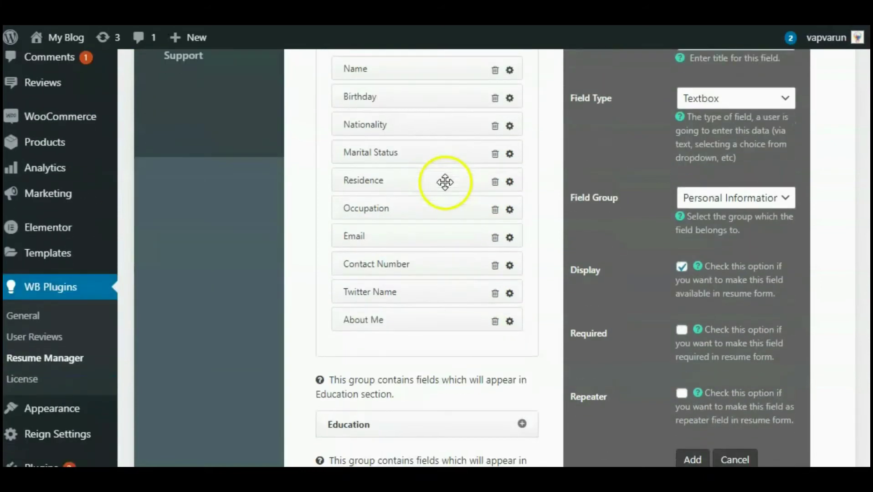
scroll(445, 182, "down", 5)
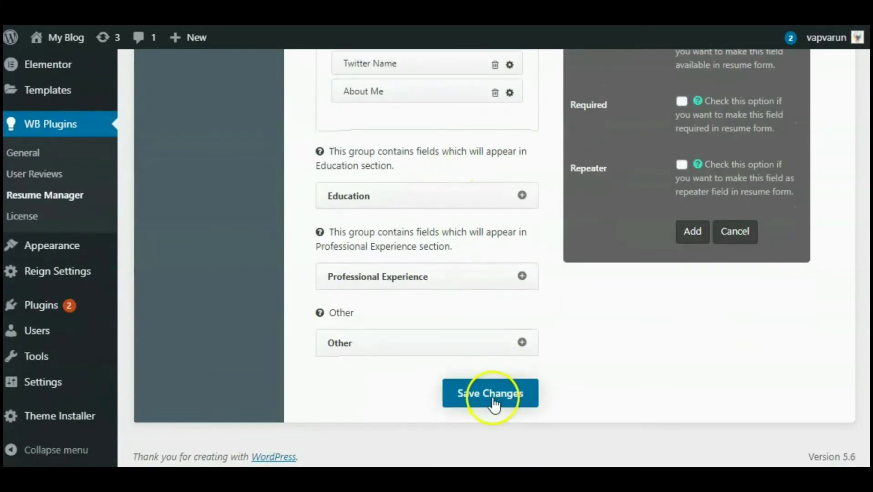
left_click(494, 403)
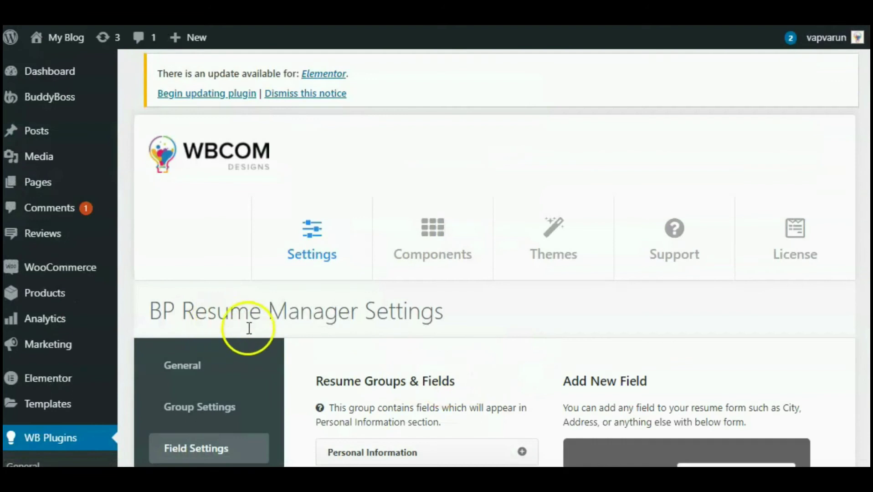
- Scroll the member's profile to the Resume tab's Education details: Institute, Place and Degree
scroll(248, 337, "down", 2)
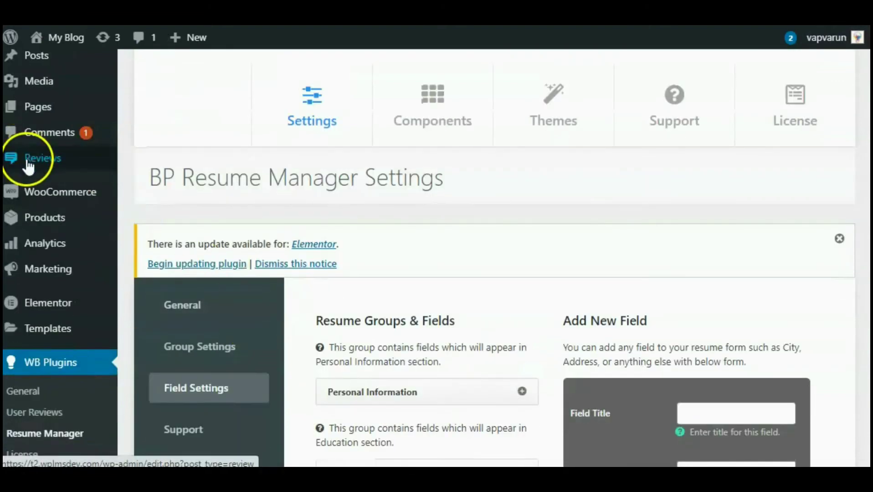
scroll(228, 97, "up", 1)
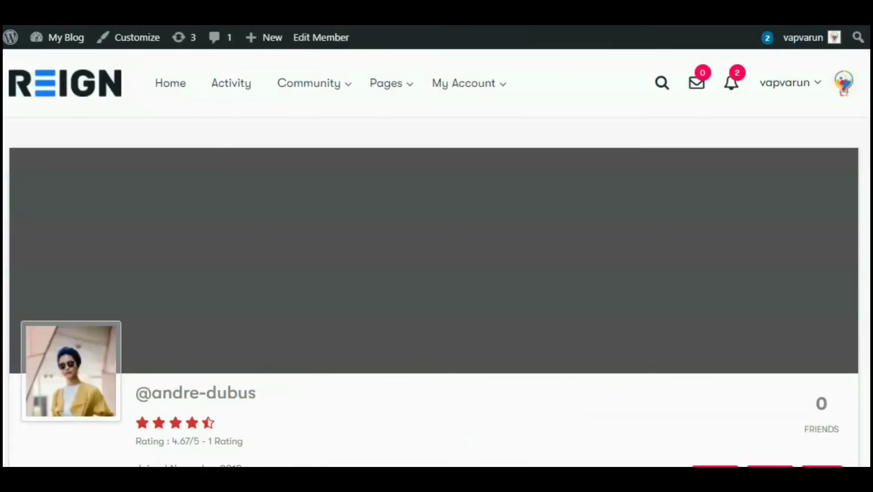
scroll(424, 267, "down", 3)
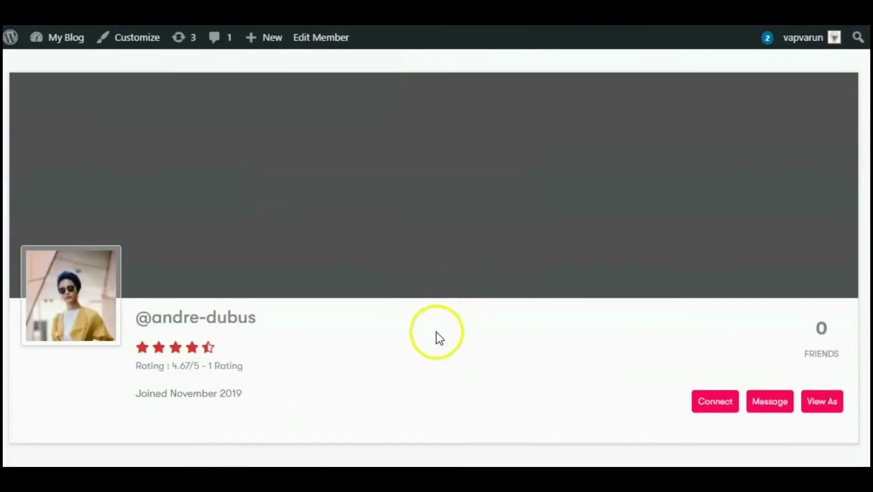
scroll(405, 318, "down", 5)
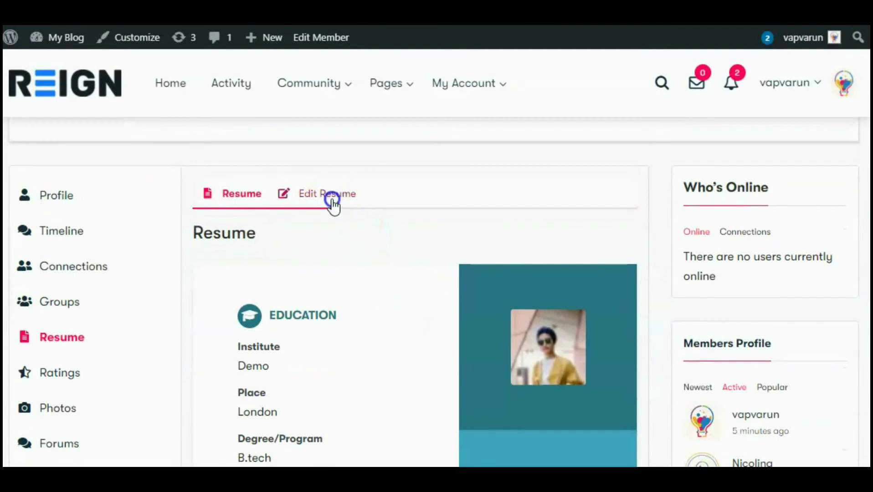
- Open the Edit Resume form for the member's resume details
left_click(333, 201)
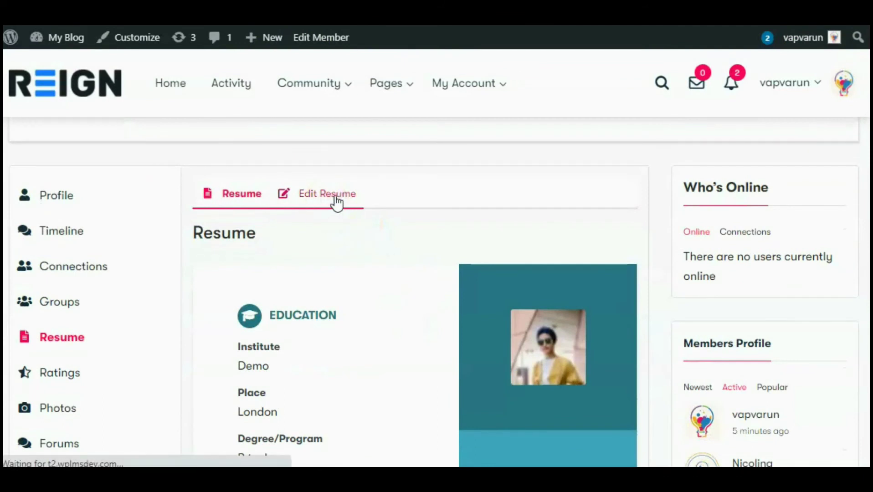
left_click(318, 201)
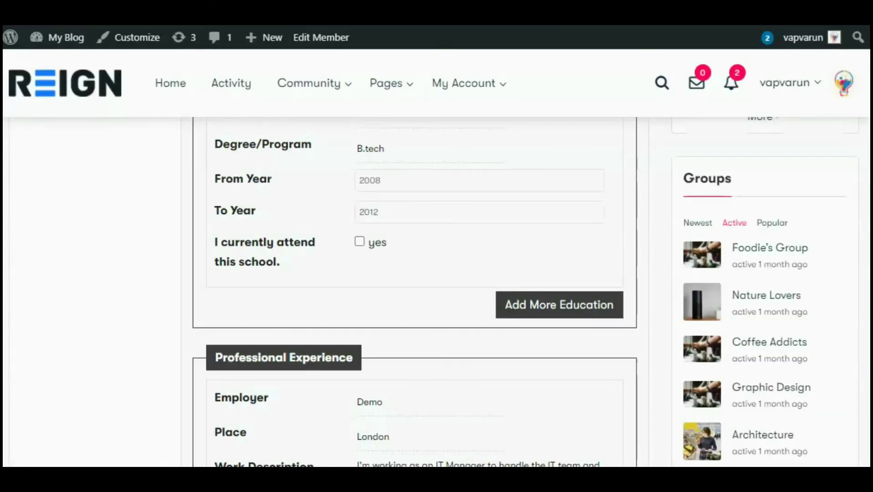
scroll(257, 275, "up", 10)
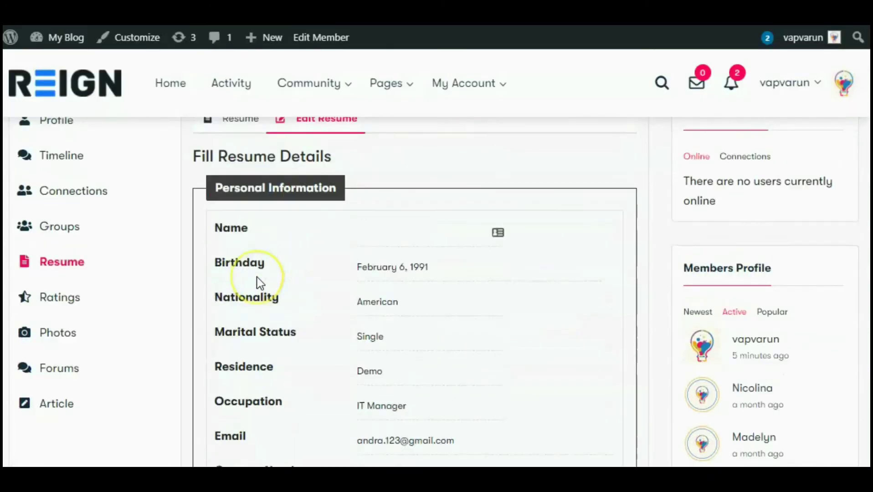
scroll(257, 282, "up", 3)
scroll(377, 308, "down", 3)
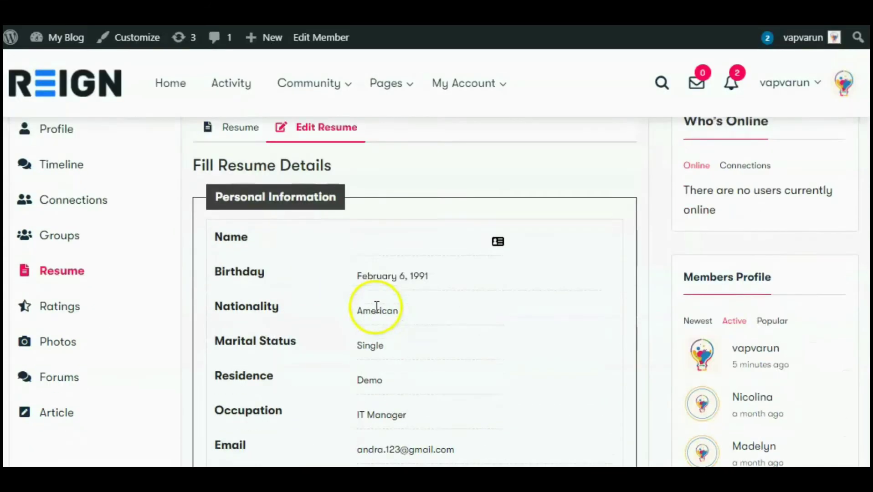
scroll(376, 308, "down", 1)
- Fill the Name field with the member's first name copied from the username, capitalised
left_click(373, 241)
scroll(162, 208, "up", 6)
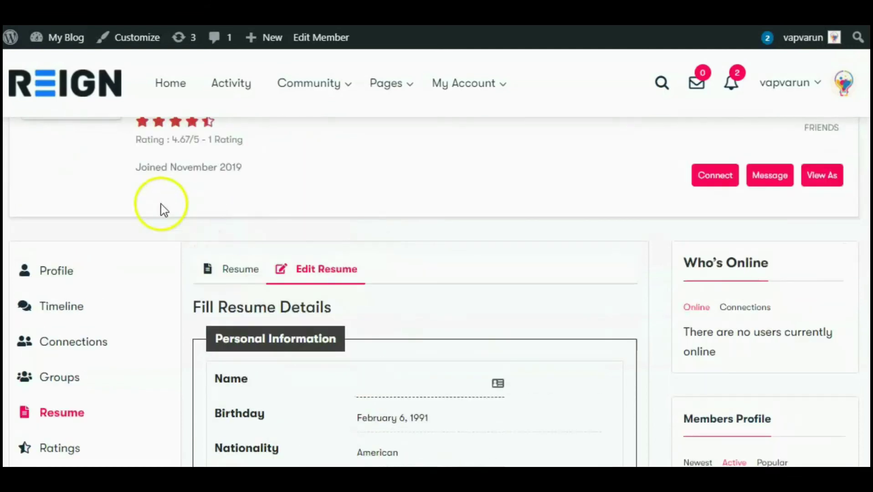
left_click_drag(152, 242, 199, 239)
key("ctrl+c")
scroll(380, 297, "down", 5)
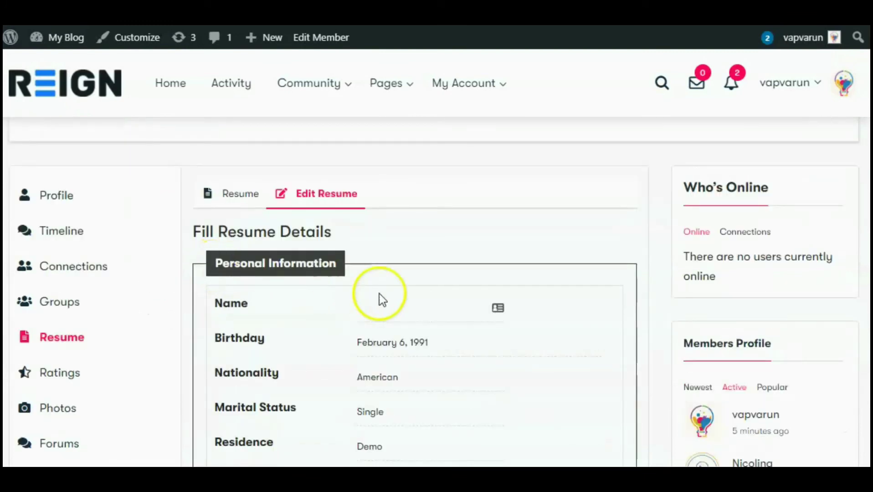
left_click(389, 318)
key("ctrl+v")
left_click(364, 310)
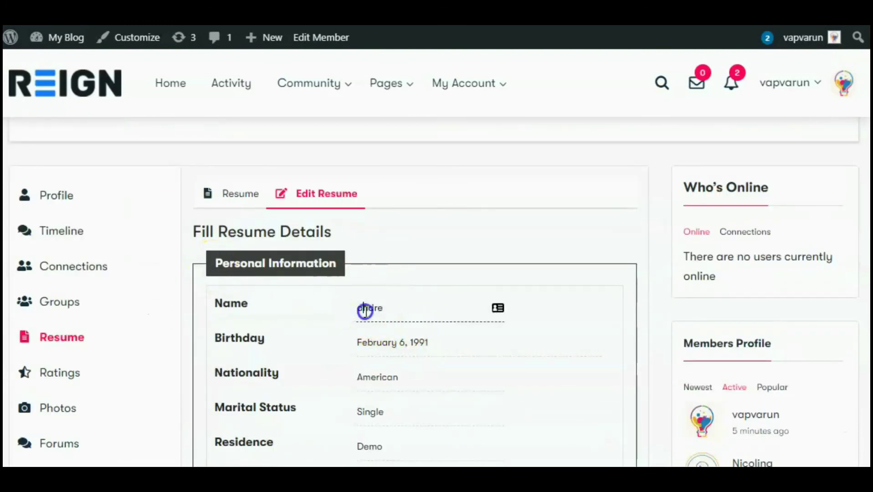
key("BackSpace")
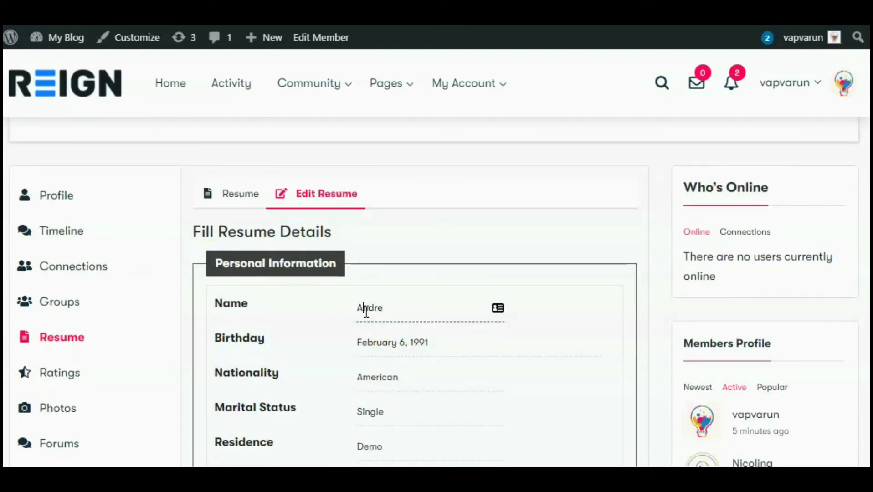
- Save the resume details and return to the Fill Resume Details form
scroll(433, 319, "down", 5)
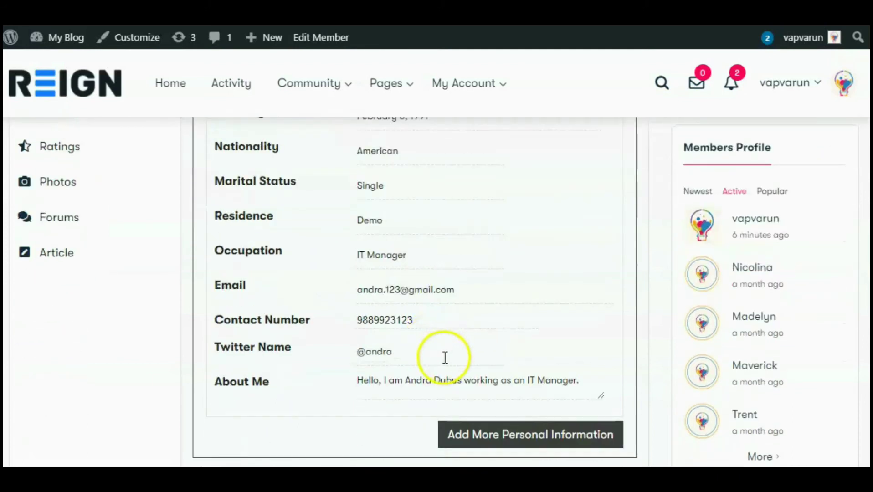
scroll(445, 357, "down", 10)
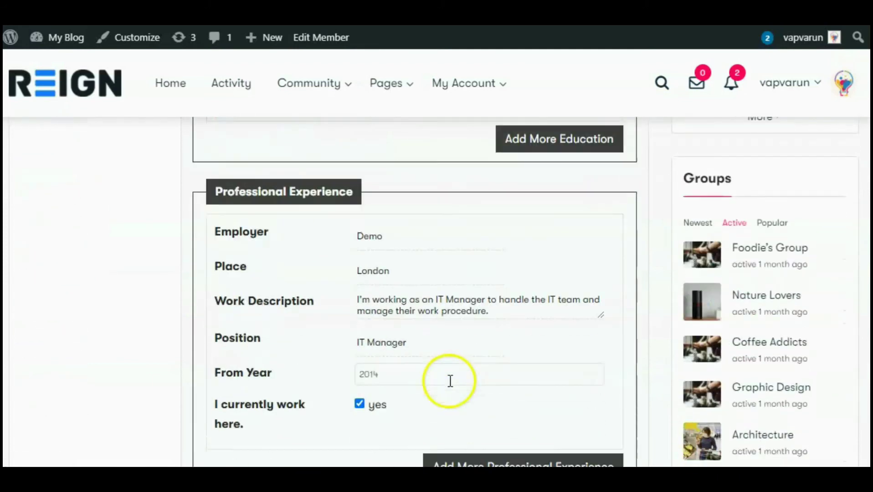
scroll(449, 380, "down", 5)
left_click(219, 340)
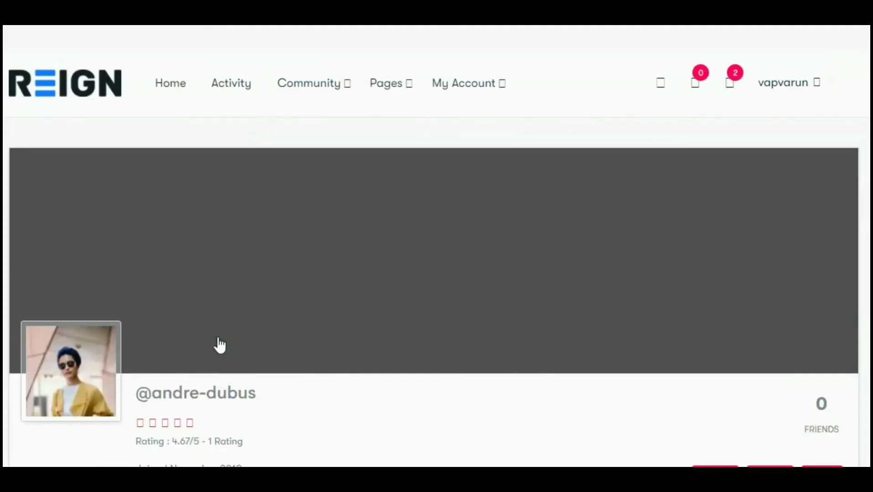
left_click(308, 340)
scroll(310, 346, "down", 5)
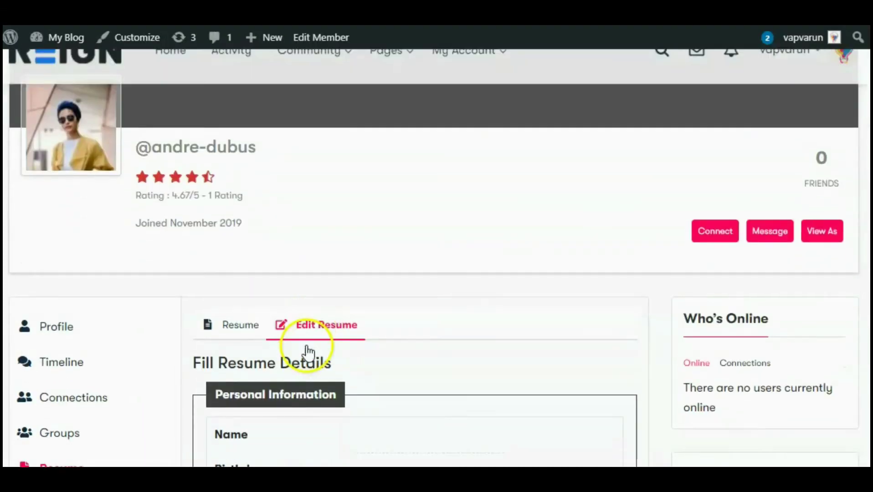
- Scroll through the saved resume's Education, Professional Experience and Personal Information on the Resume tab
left_click(55, 346)
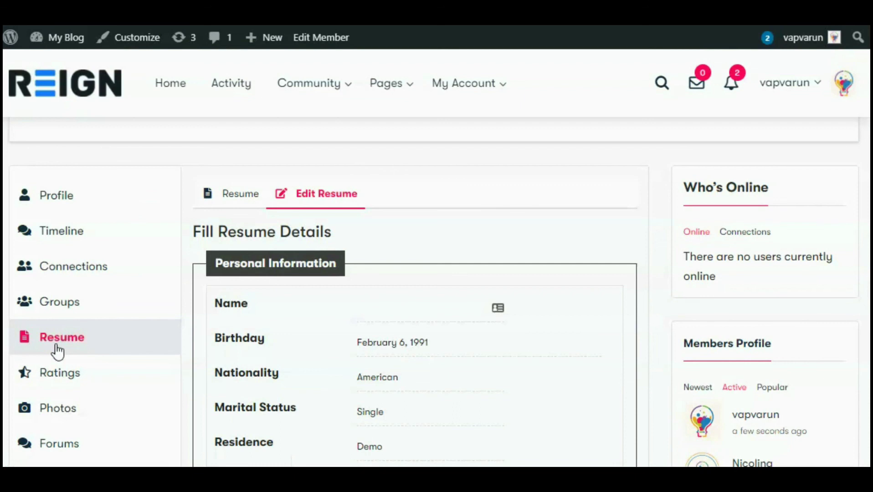
scroll(383, 357, "down", 6)
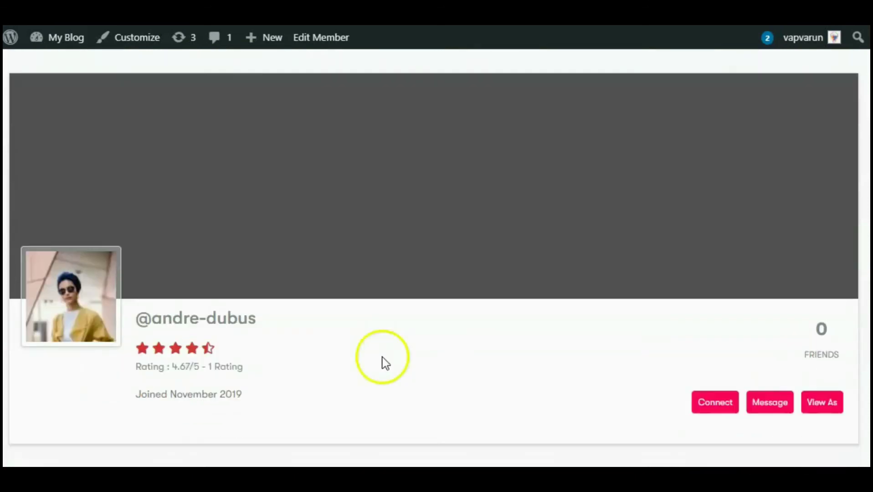
scroll(490, 372, "down", 5)
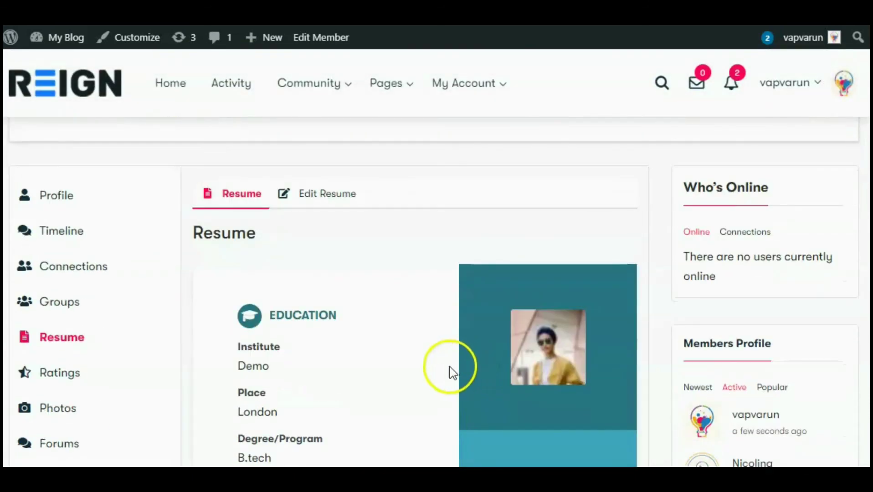
scroll(445, 369, "down", 8)
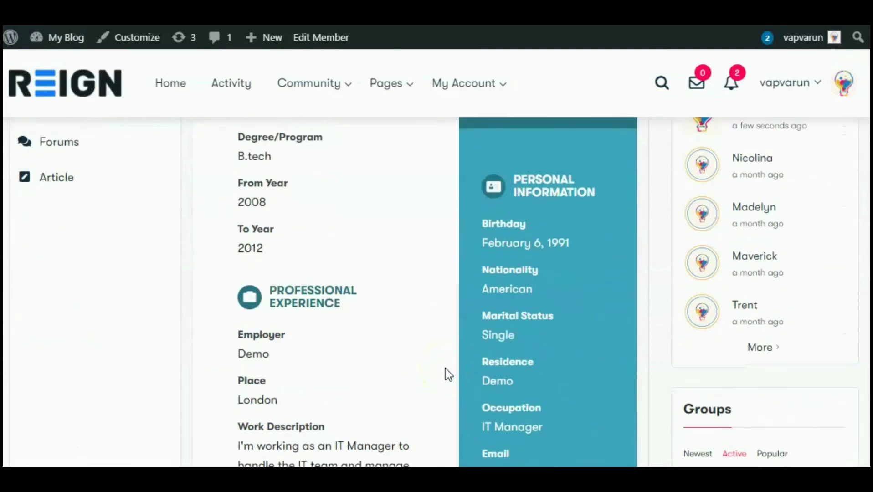
scroll(446, 368, "down", 2)
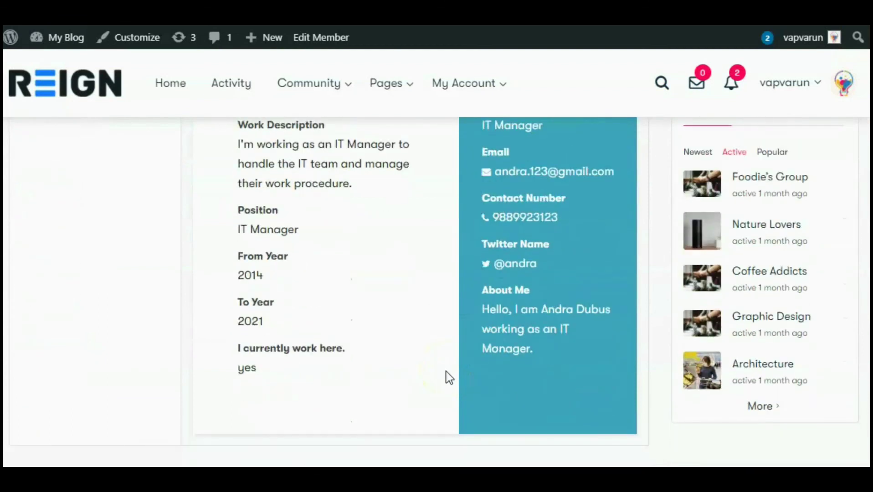
scroll(445, 369, "up", 9)
scroll(447, 374, "up", 10)
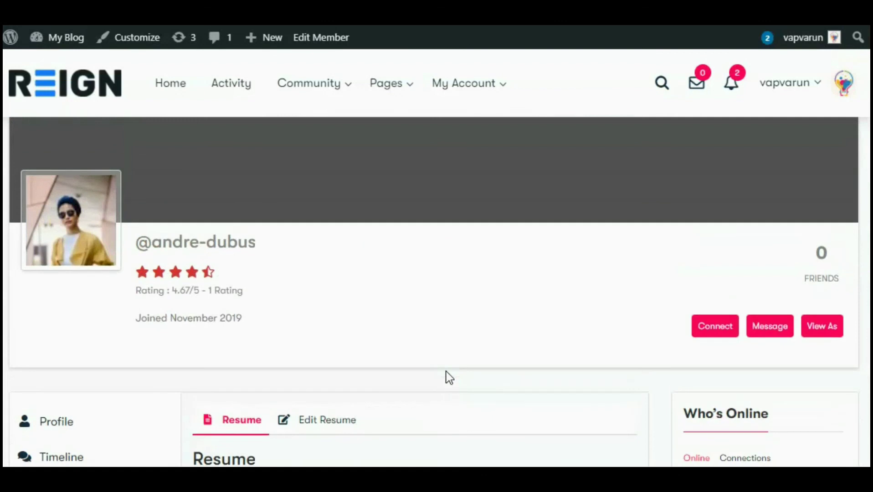